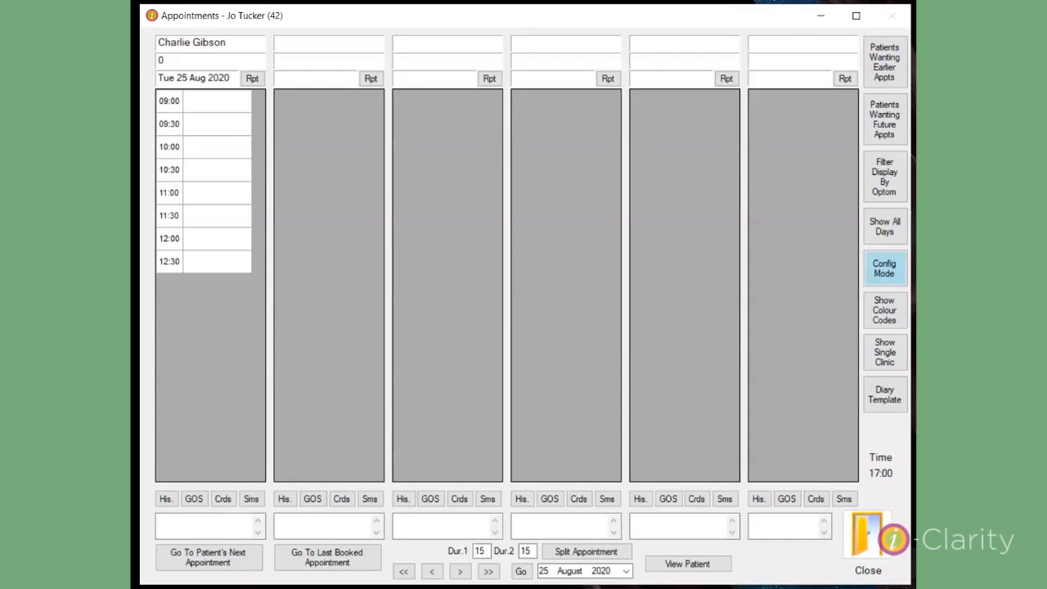
Book the patient's CL Checkup in the 10:00 slot on 25 August 2020, flagged as wanting an earlier appointment
click(191, 153)
double_click(191, 153)
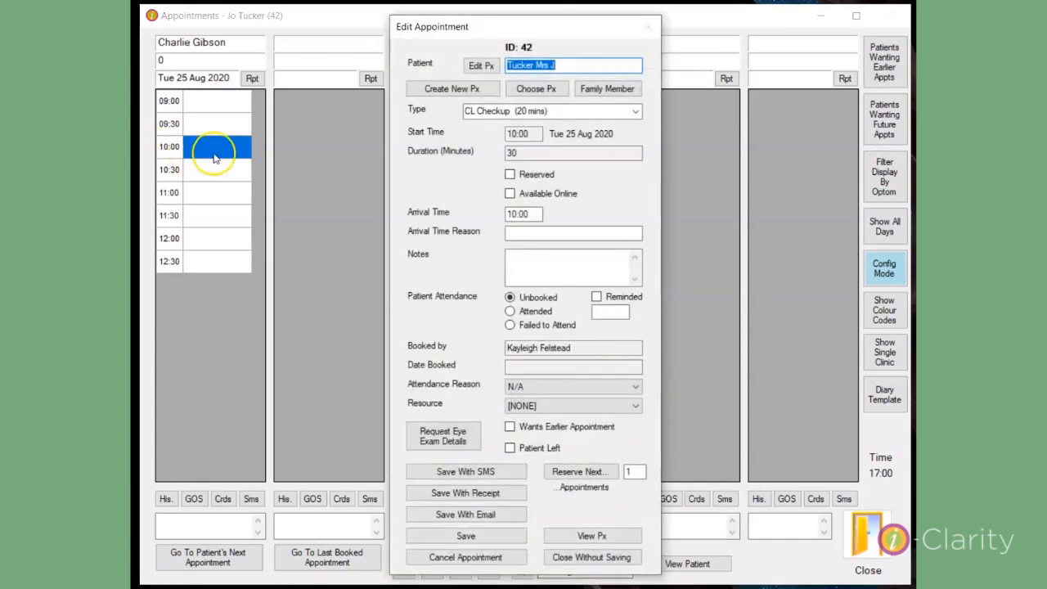
click(509, 428)
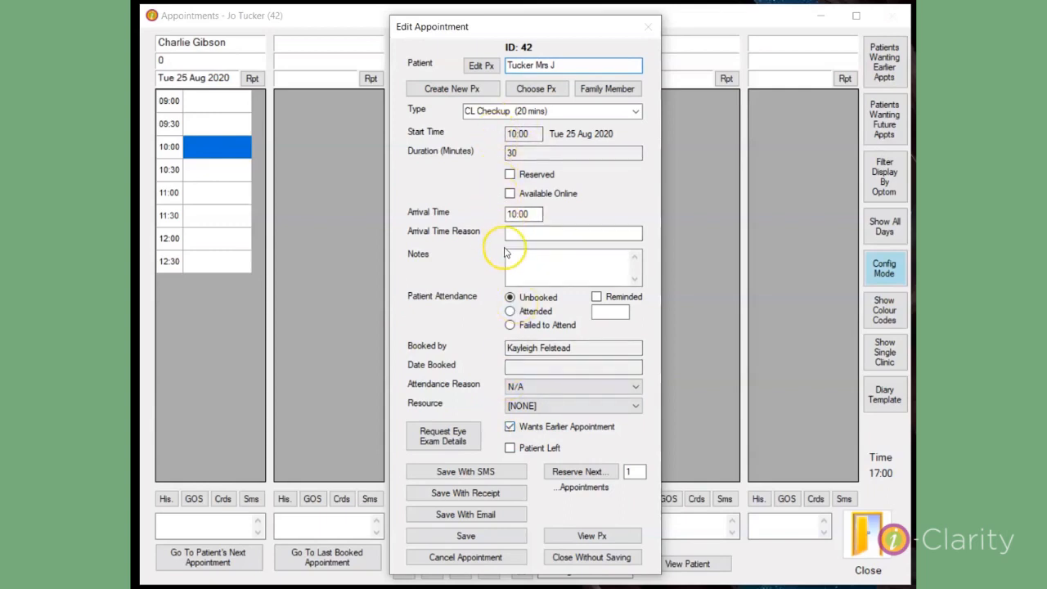
click(491, 536)
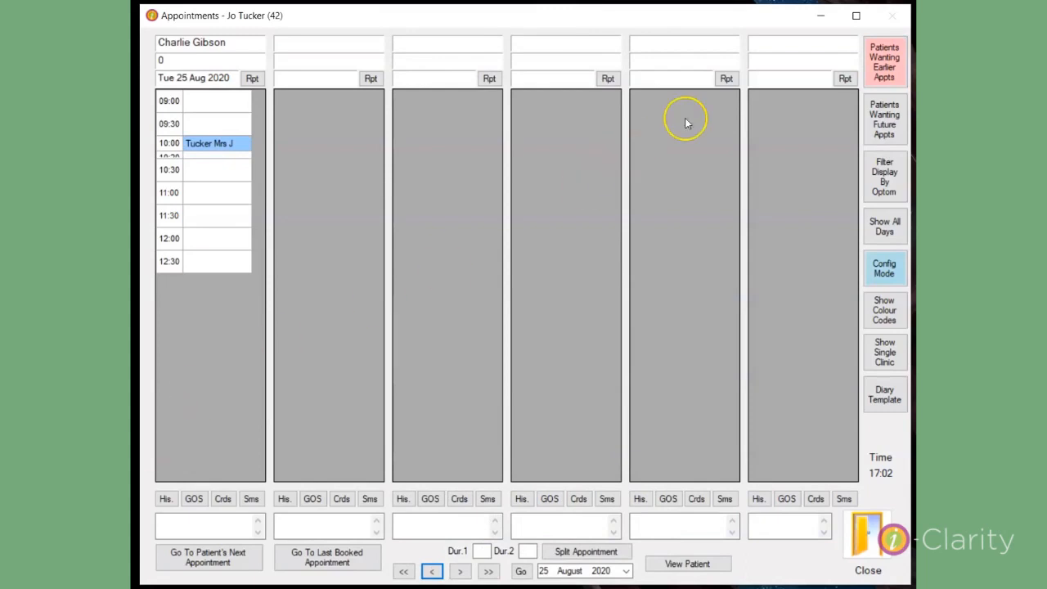
Review the list of patients wanting earlier appointments and go from the CL Checkup entry to its booking in the diary
click(883, 65)
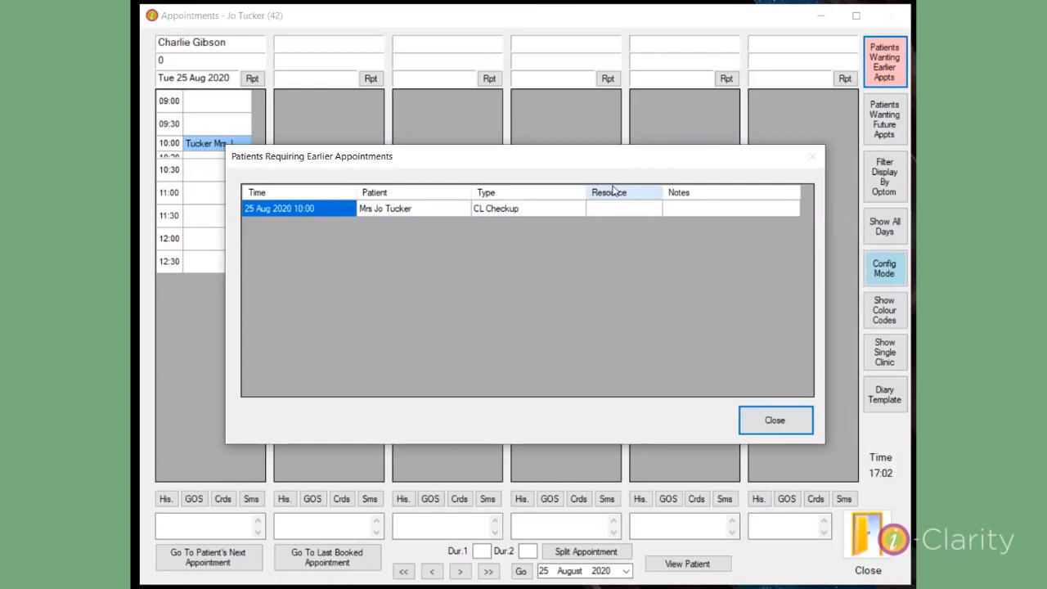
click(801, 420)
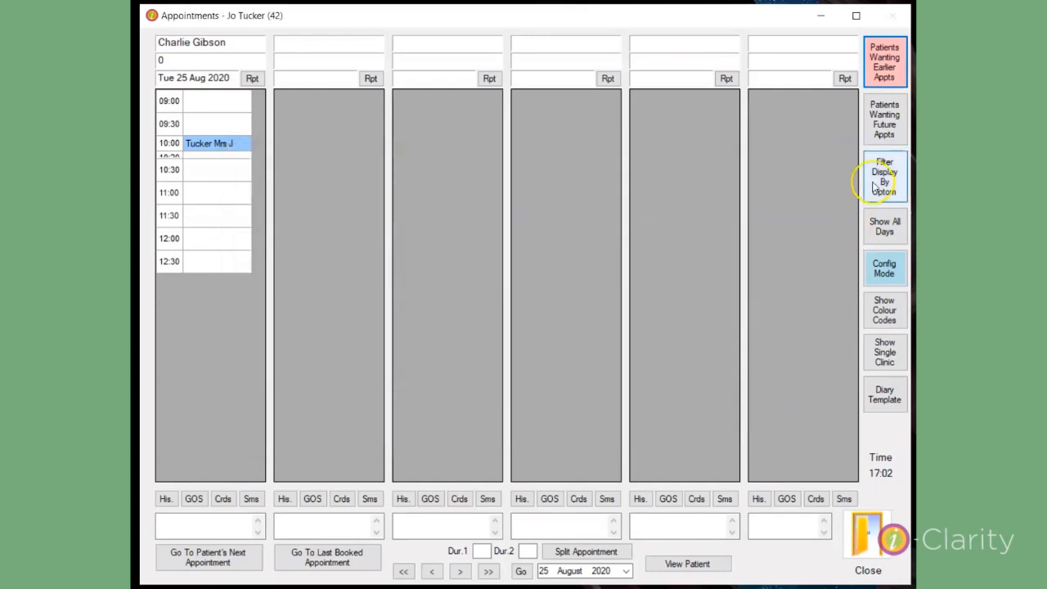
click(896, 60)
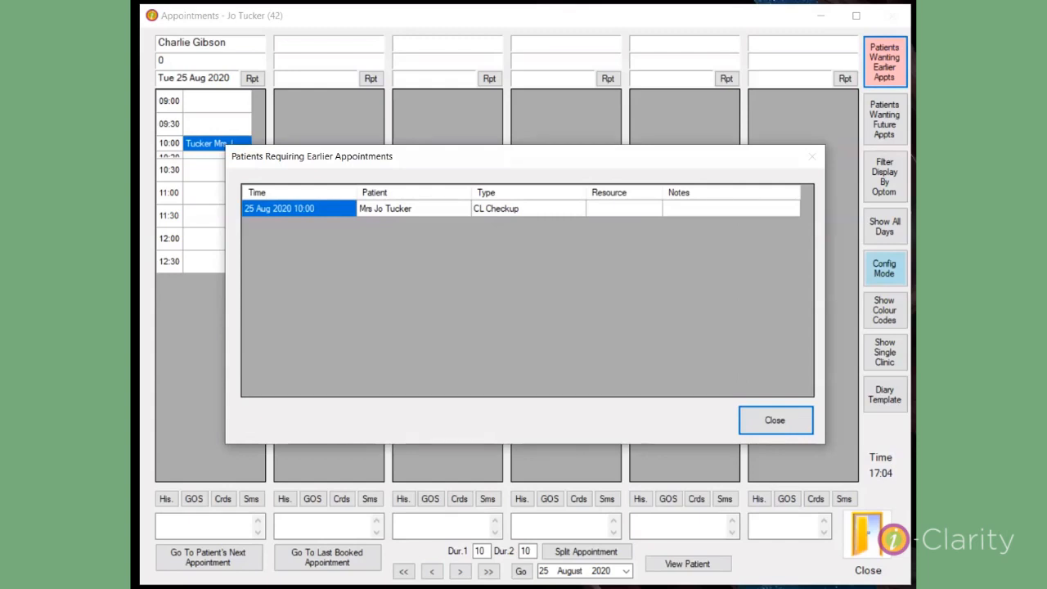
double_click(423, 210)
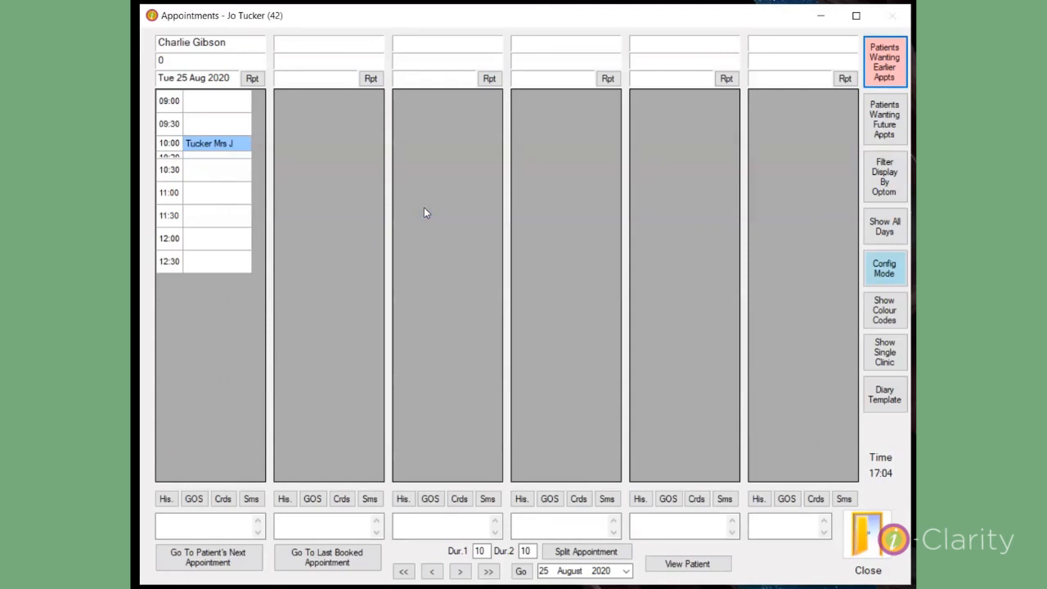
View the record of the patient booked at 10:00 on 25 August 2020
click(208, 143)
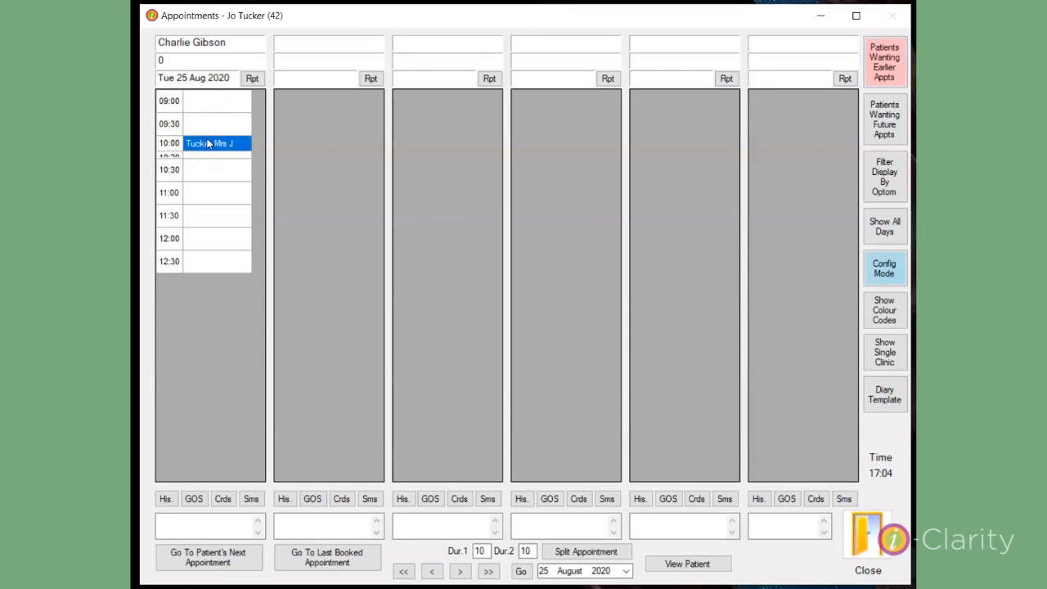
click(680, 564)
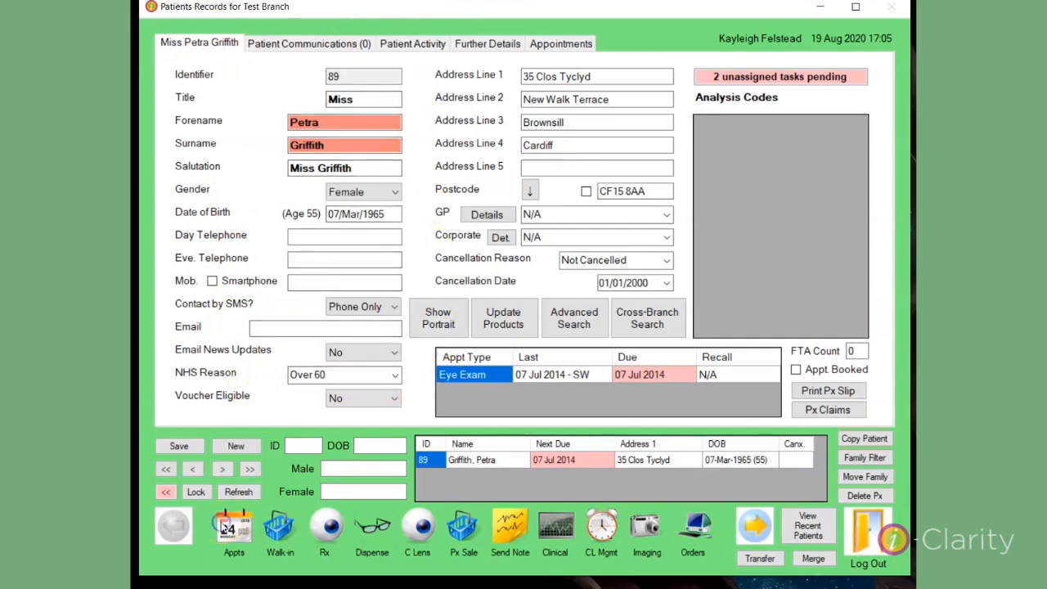
Prepare a future appointment request for the current patient, with expiry date 30/08/2020 and appointment type Sight Test Adult
click(223, 528)
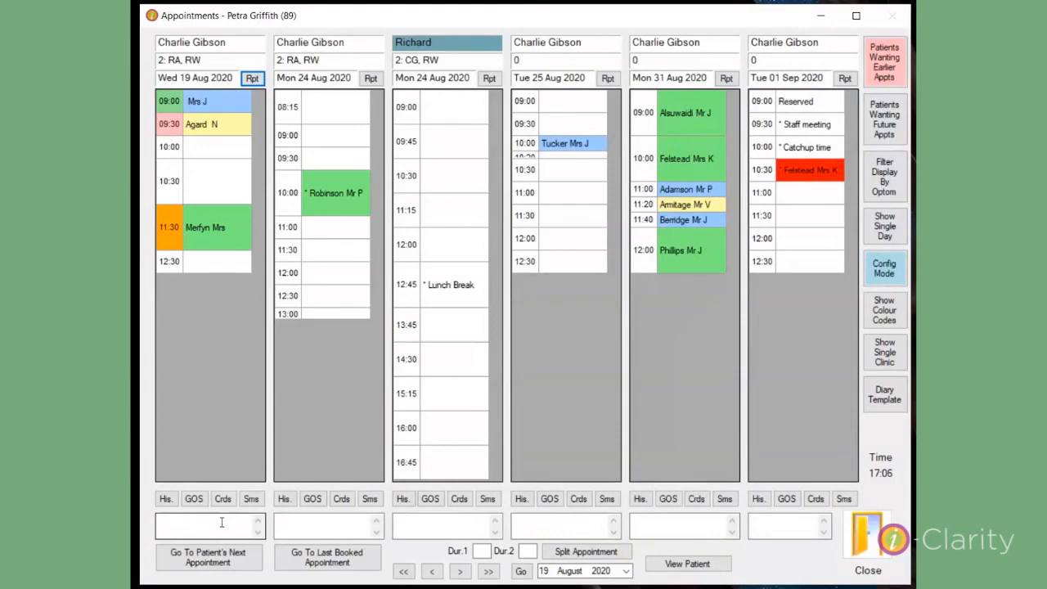
click(895, 117)
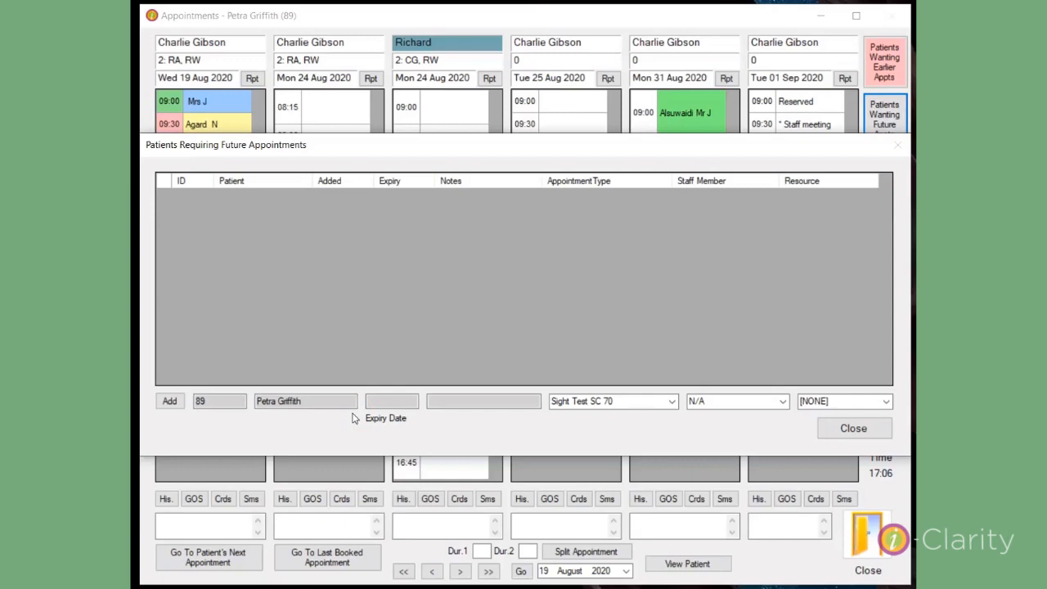
click(393, 403)
text(30/08/2020)
click(673, 401)
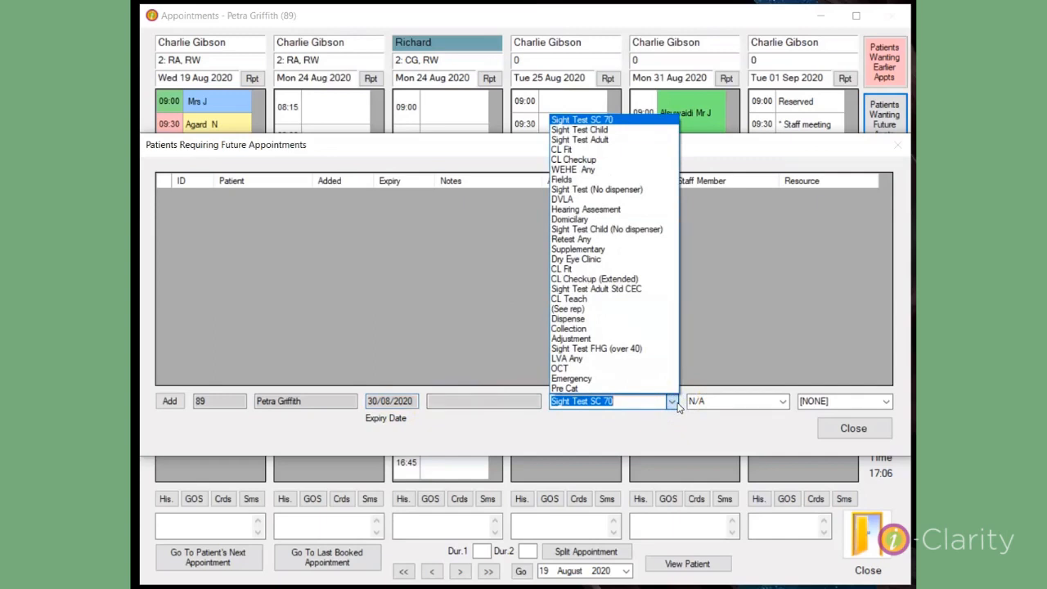
click(585, 144)
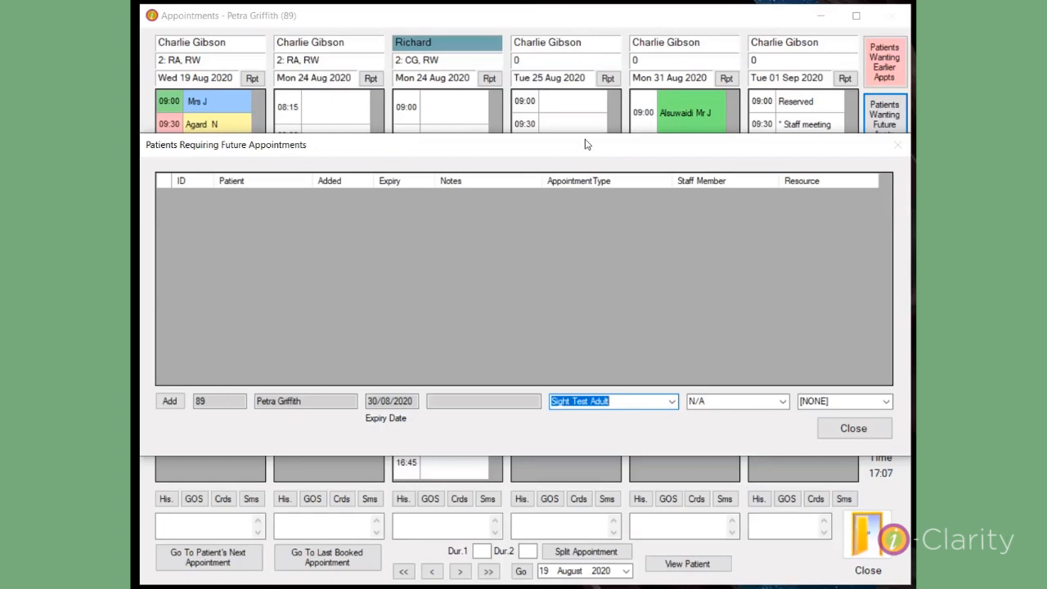
Assign the optometrist of the 19 August clinic and the Fields resource, and add the request to the future appointments list
click(785, 401)
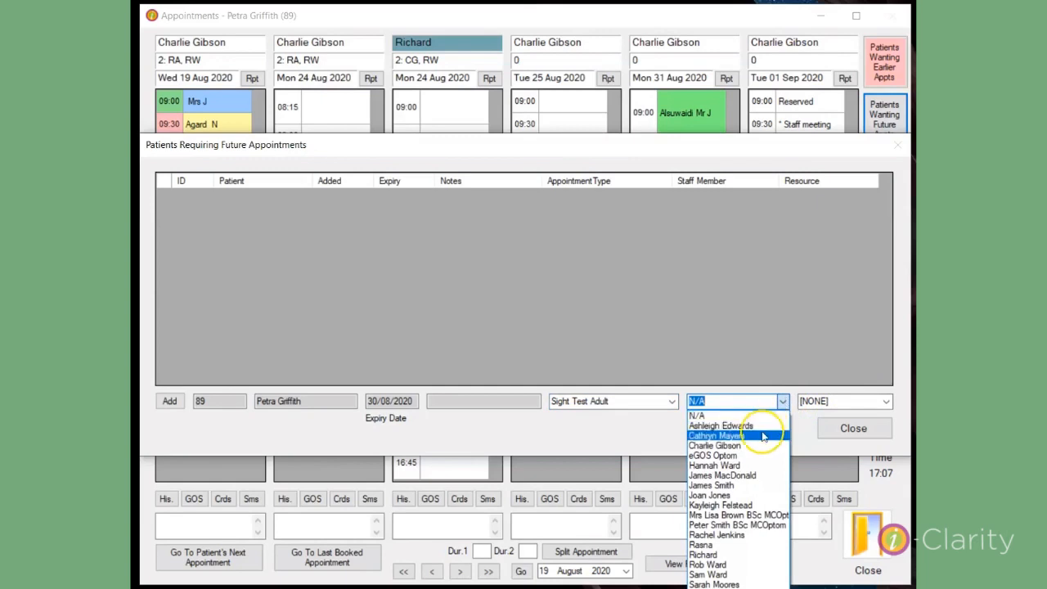
click(732, 446)
click(886, 401)
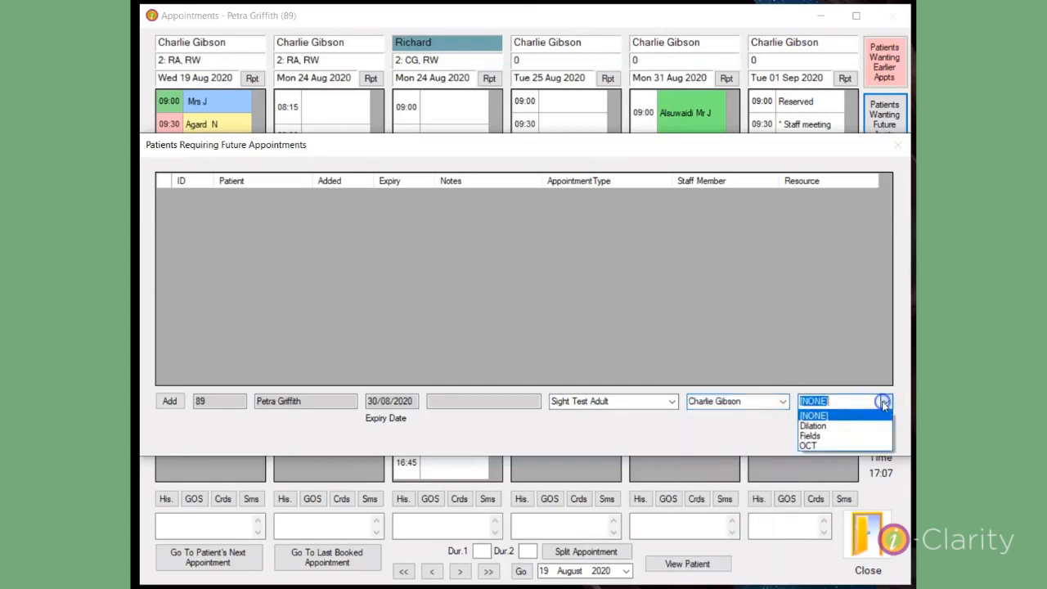
click(851, 435)
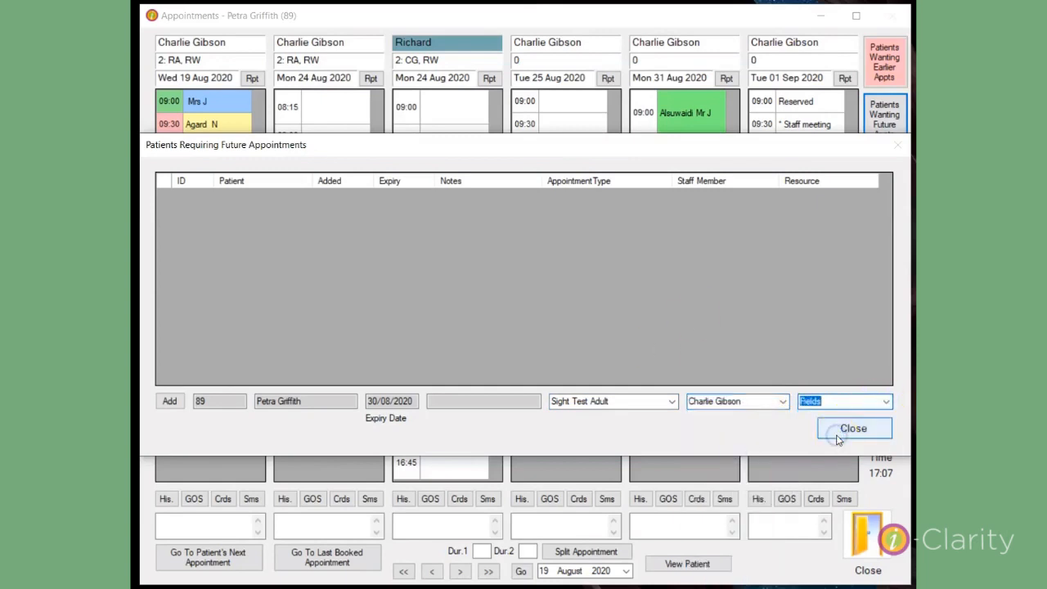
click(168, 402)
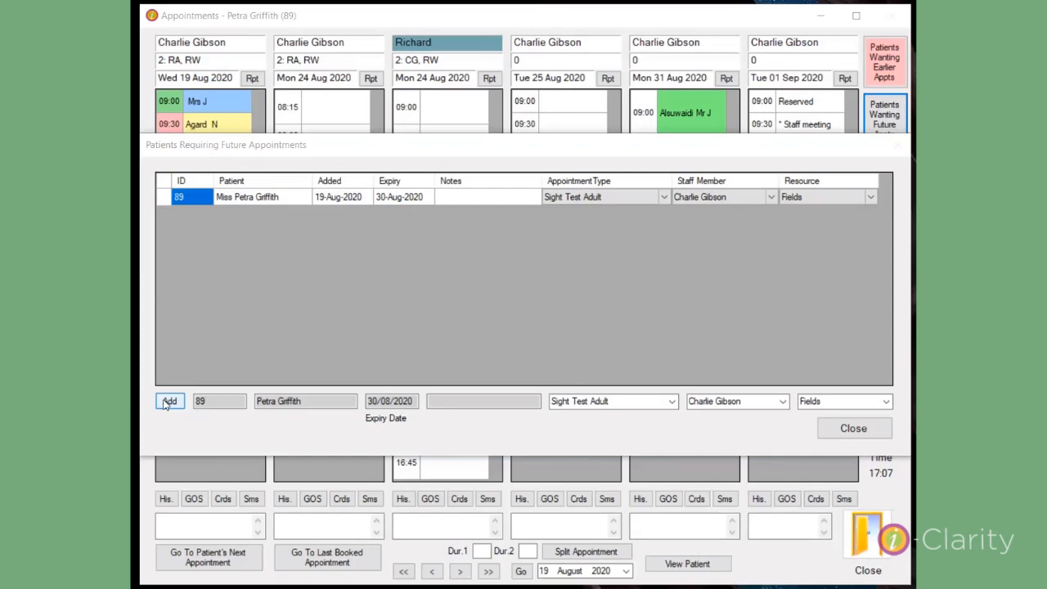
Delete the Sight Test Adult request from the future appointments list and close the list
click(164, 199)
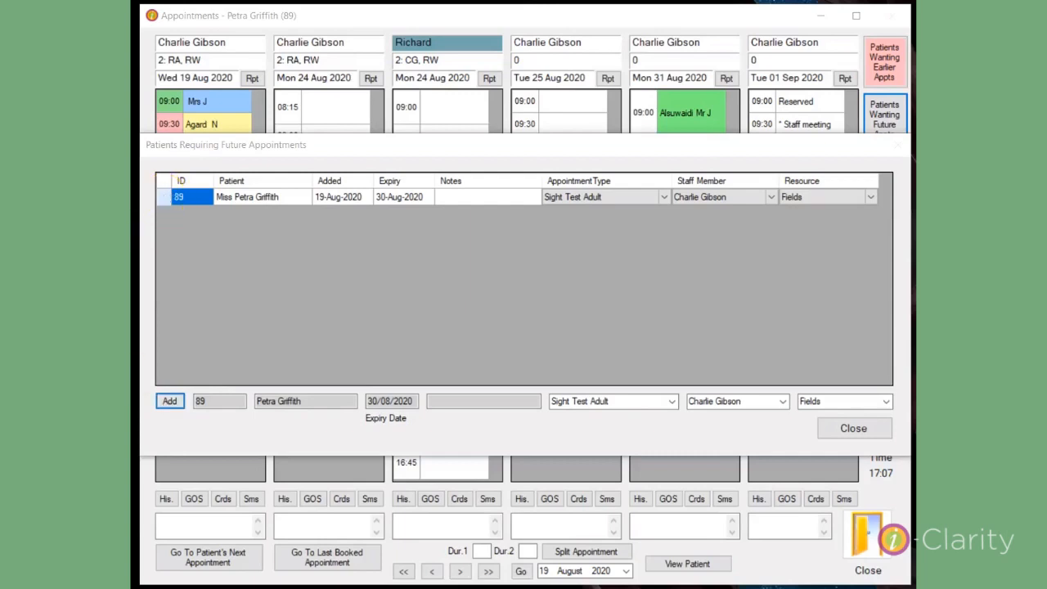
click(164, 199)
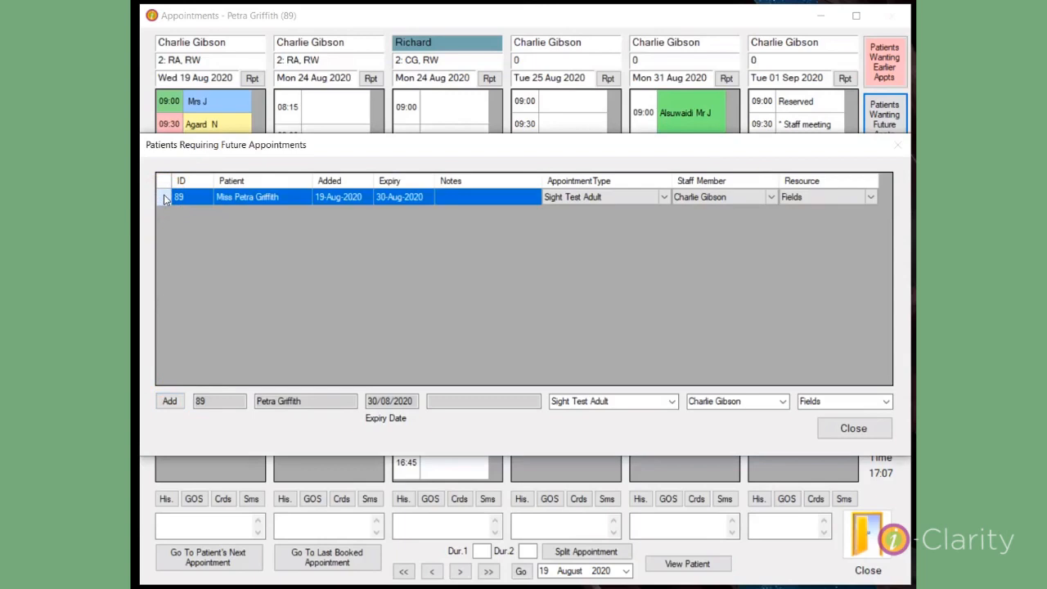
key(Delete)
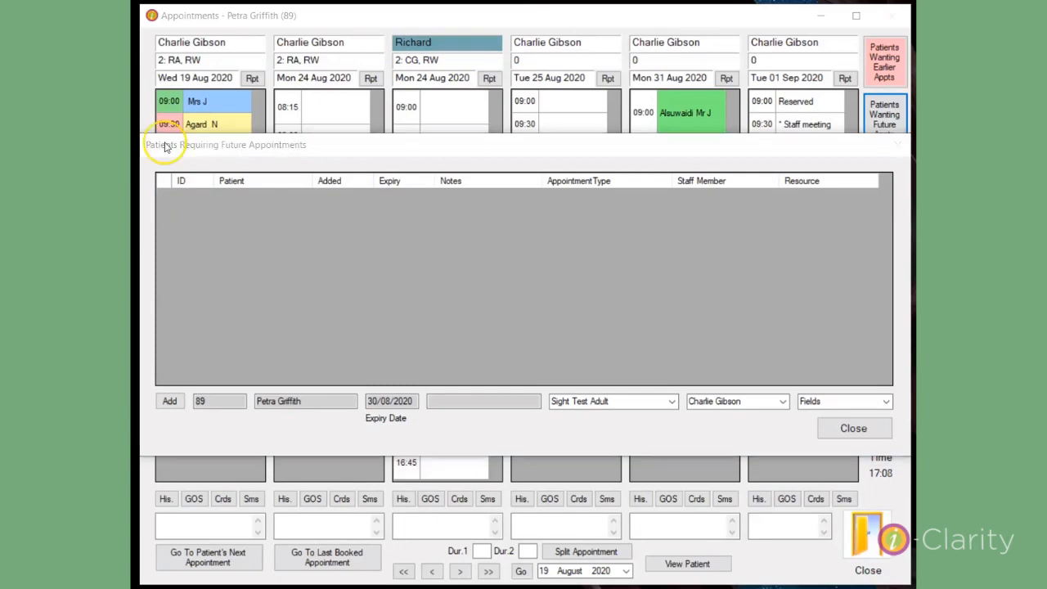
click(854, 429)
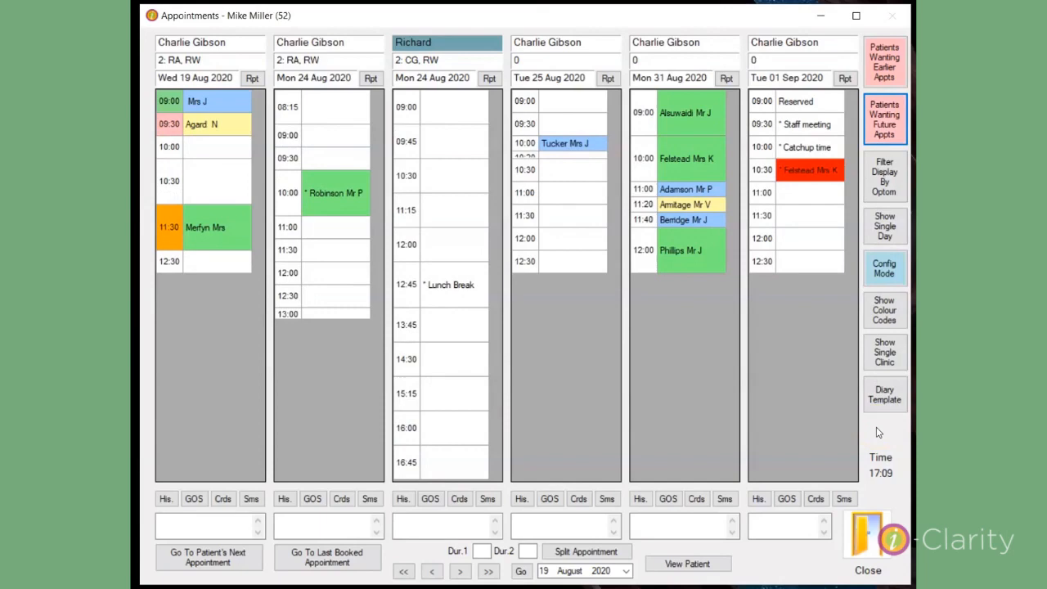
Open the record of the patient with the Sight Test Adult request from the list of patients wanting future appointments
click(878, 137)
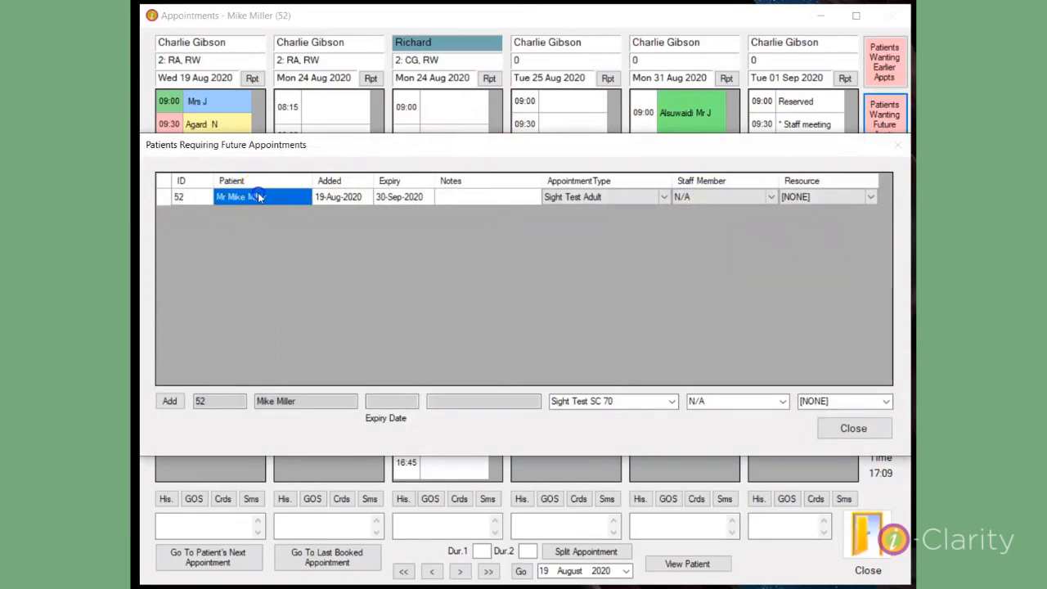
double_click(258, 197)
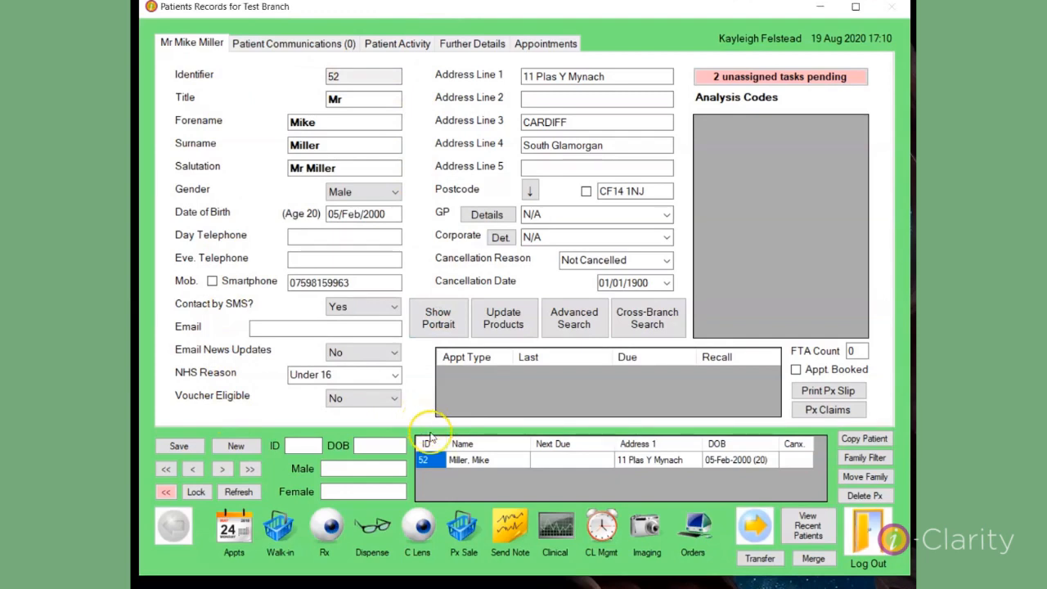
Reopen the appointments diary, review the Sight Test Adult request in the future appointments list, and close the list
click(230, 534)
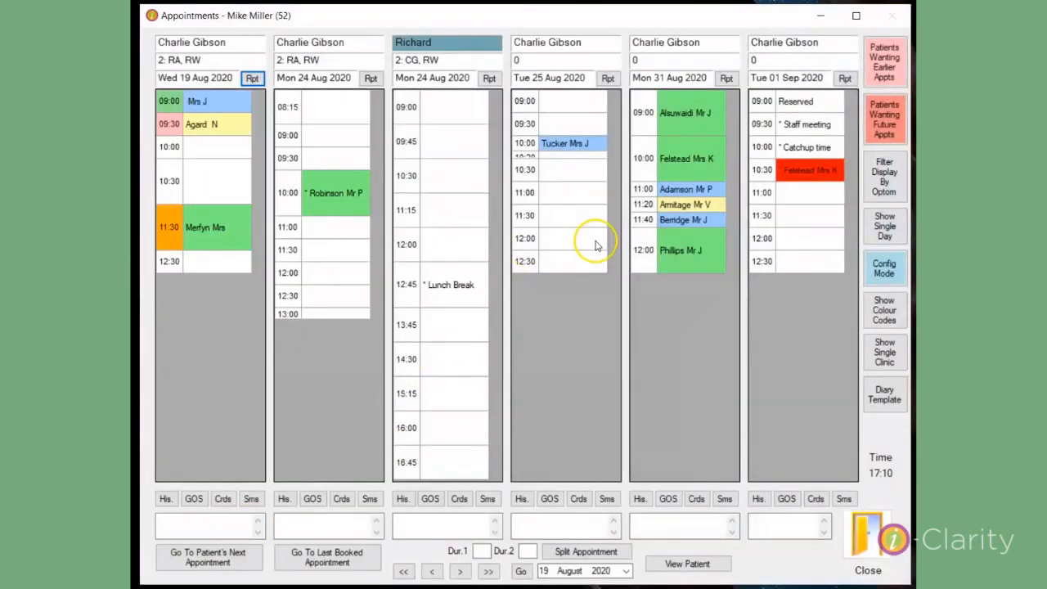
click(891, 120)
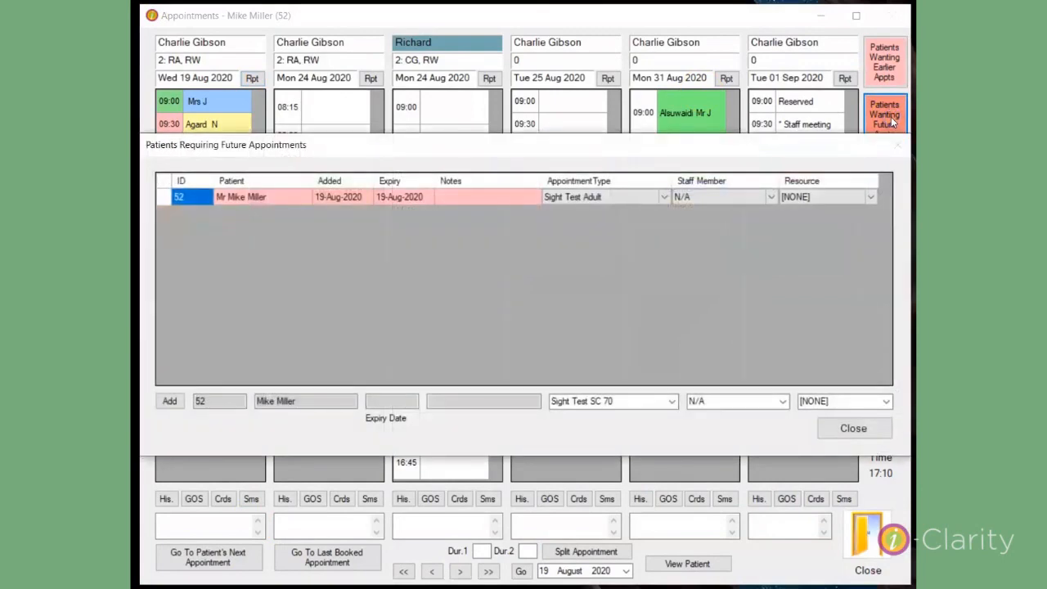
click(771, 197)
click(855, 428)
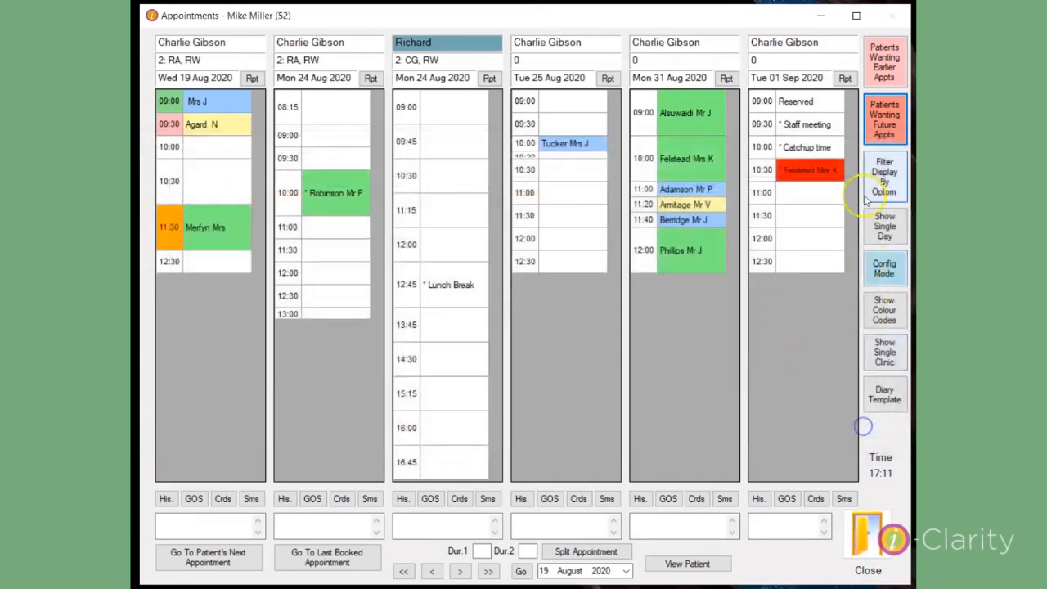